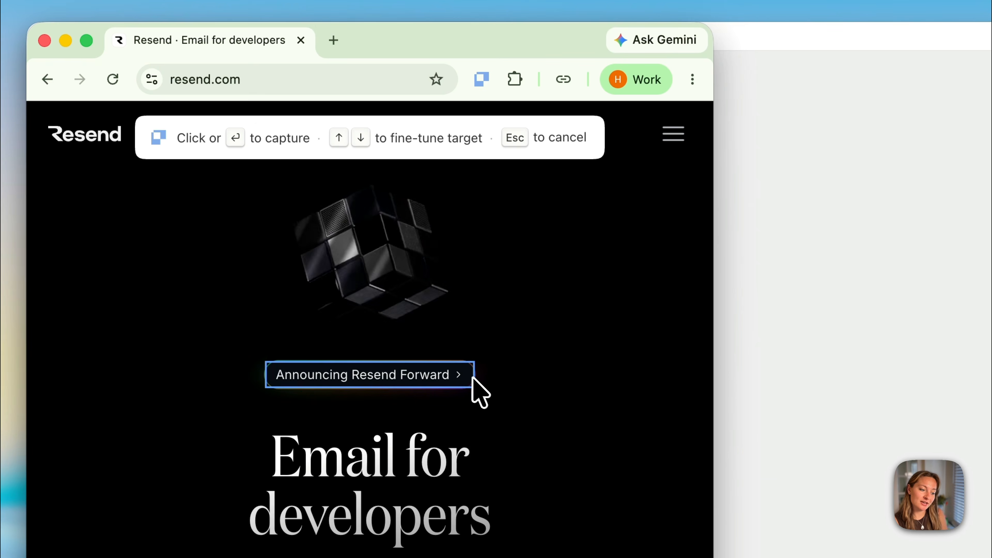
Step: Capture the "Announcing Resend Forward" button from resend.com and paste it into the Youthful glow document in Paper
key(Up)
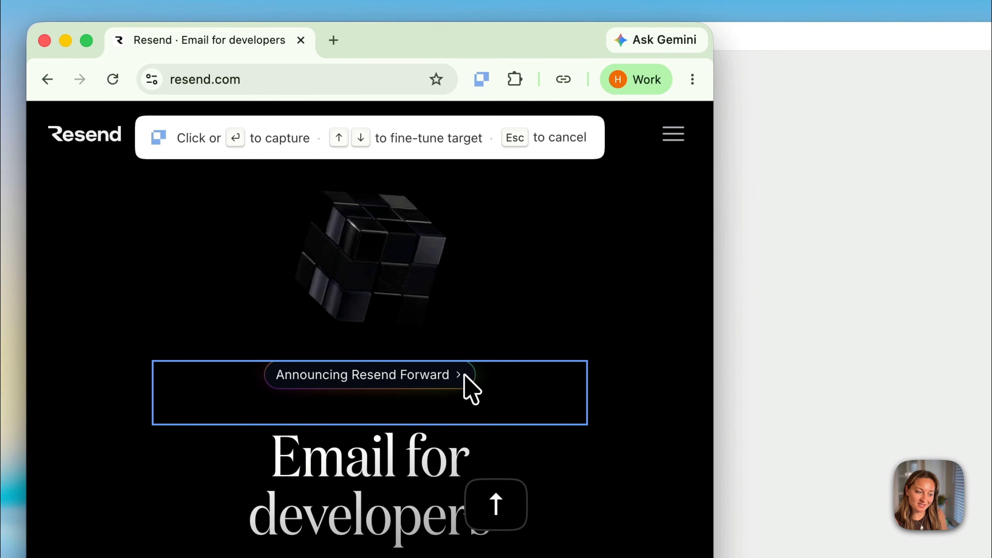
key(Down)
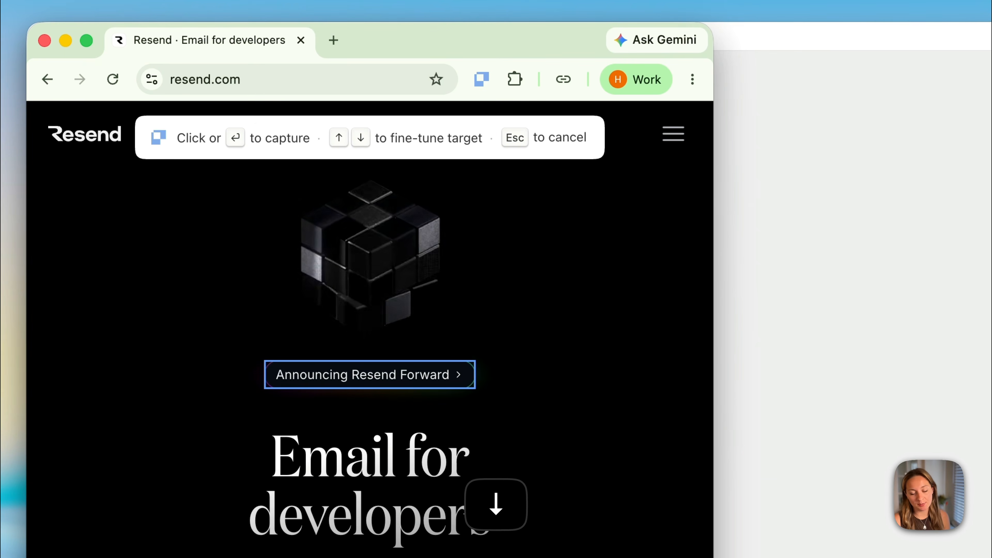
key(Return)
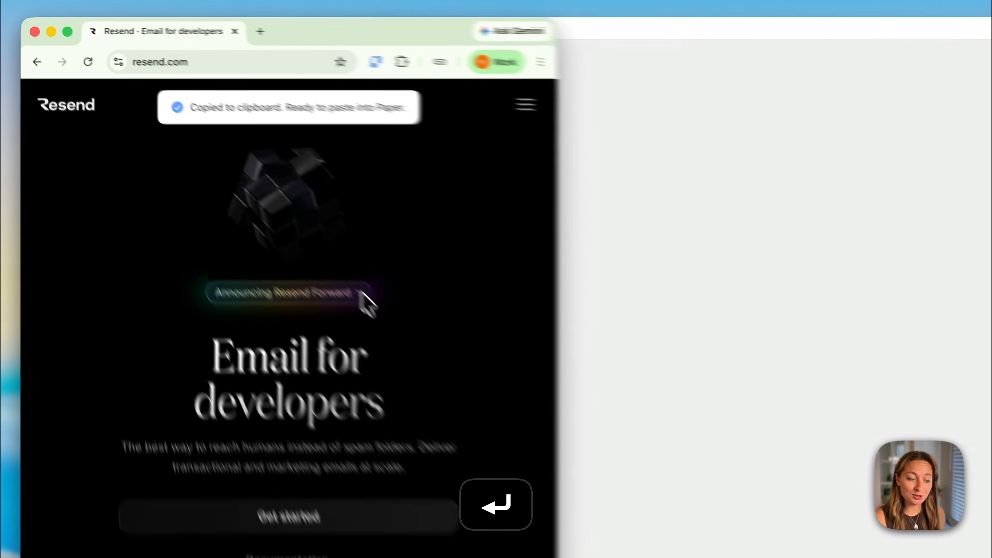
key(super+v)
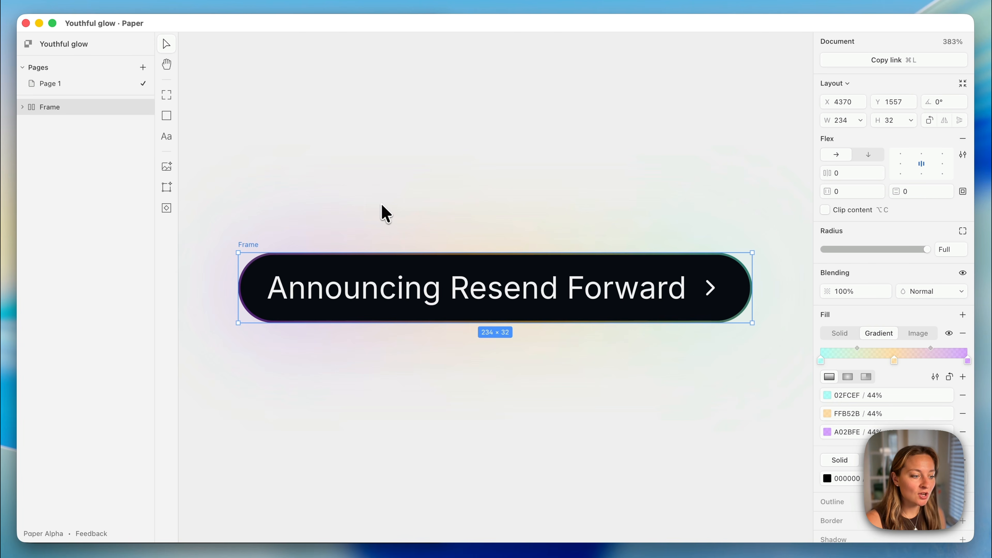
Step: Expand the pasted outer frame and rename it Button
click(22, 106)
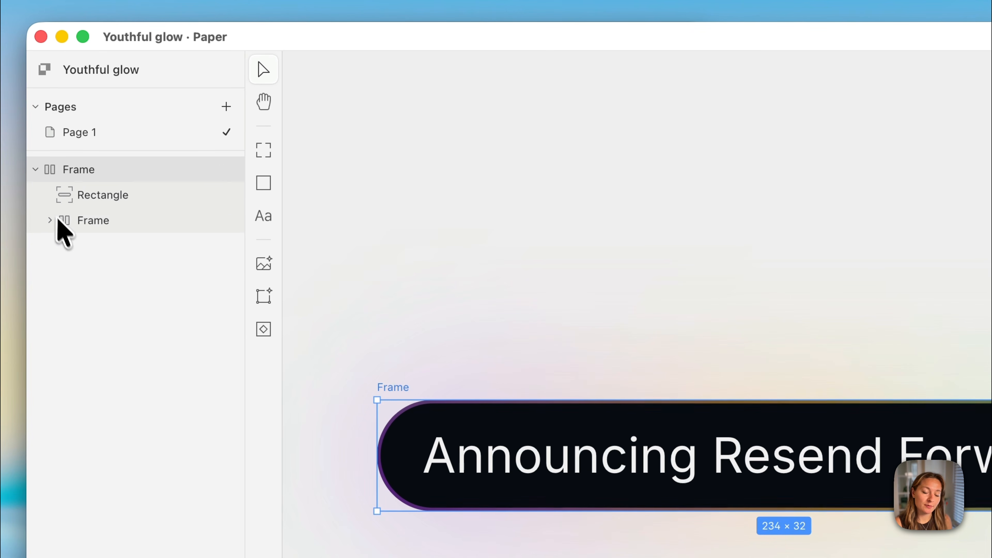
double_click(80, 169)
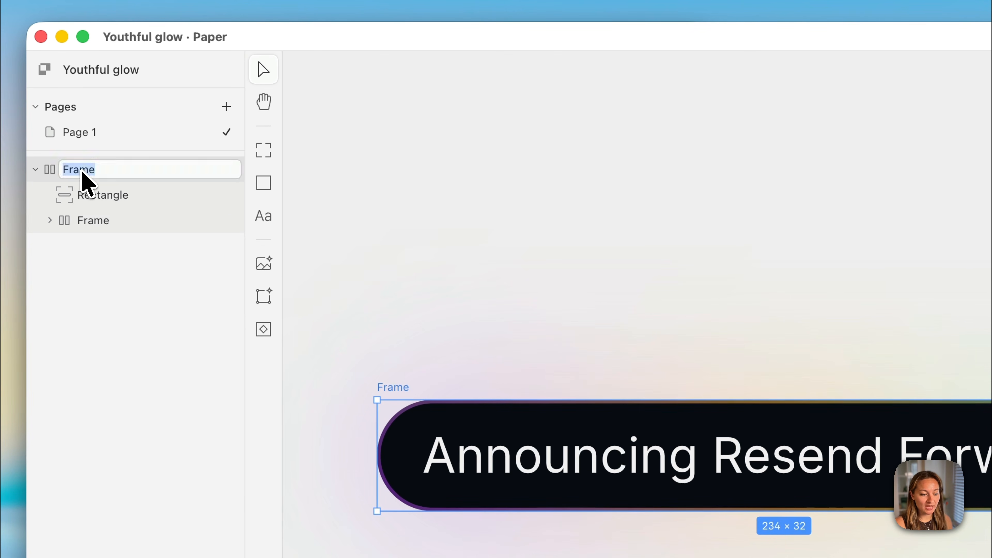
text(Button)
key(Return)
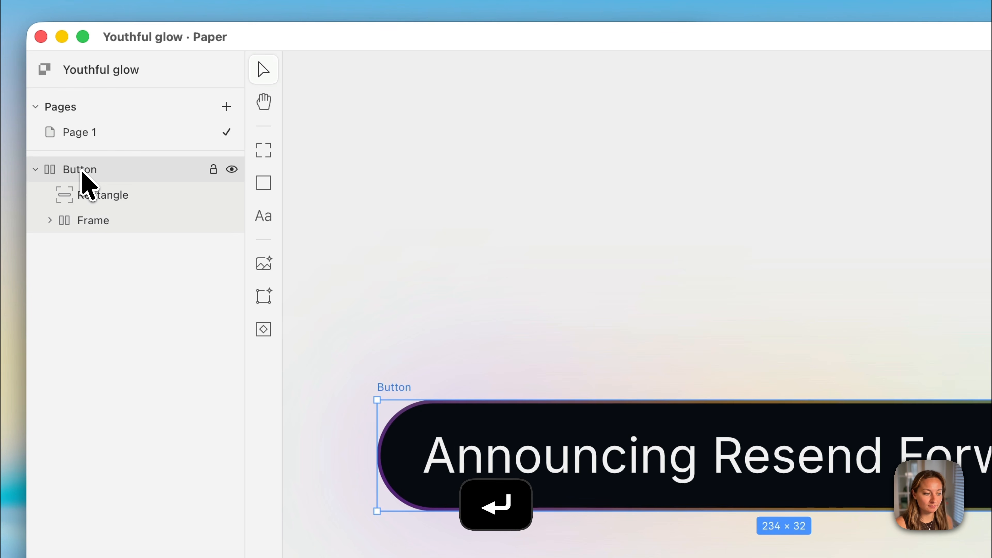
Step: Hide the Rectangle layer inside Button, then rename the inner frame Content and expand it
click(118, 196)
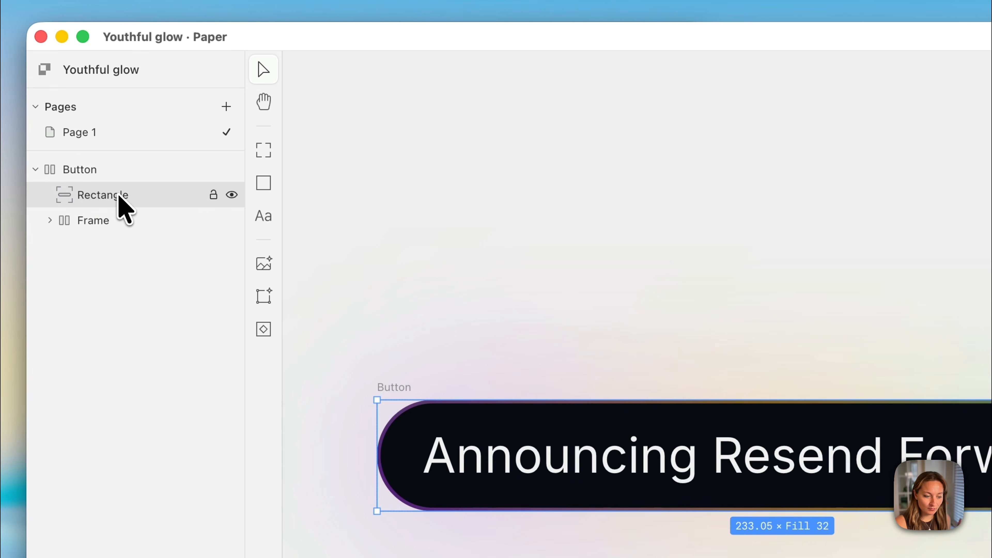
click(232, 195)
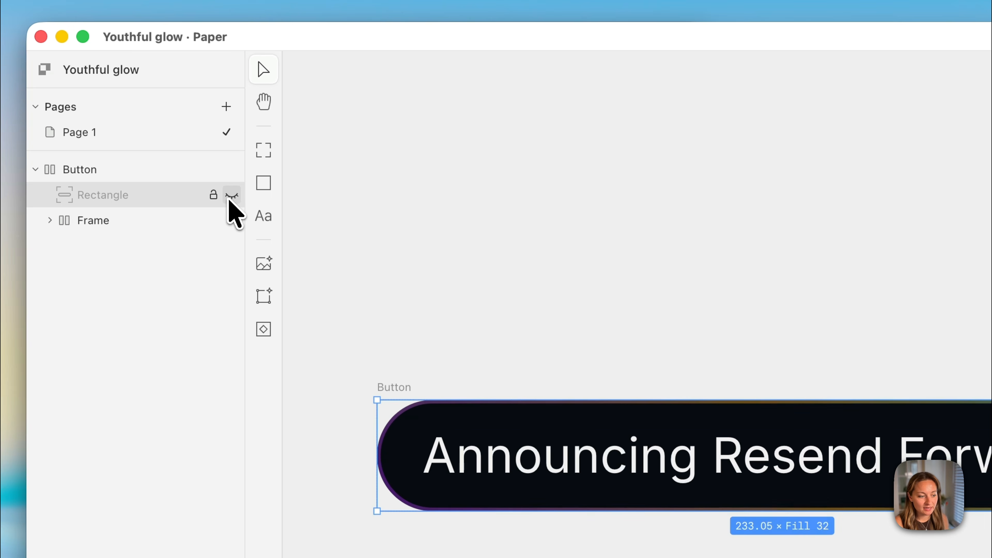
click(103, 228)
double_click(89, 221)
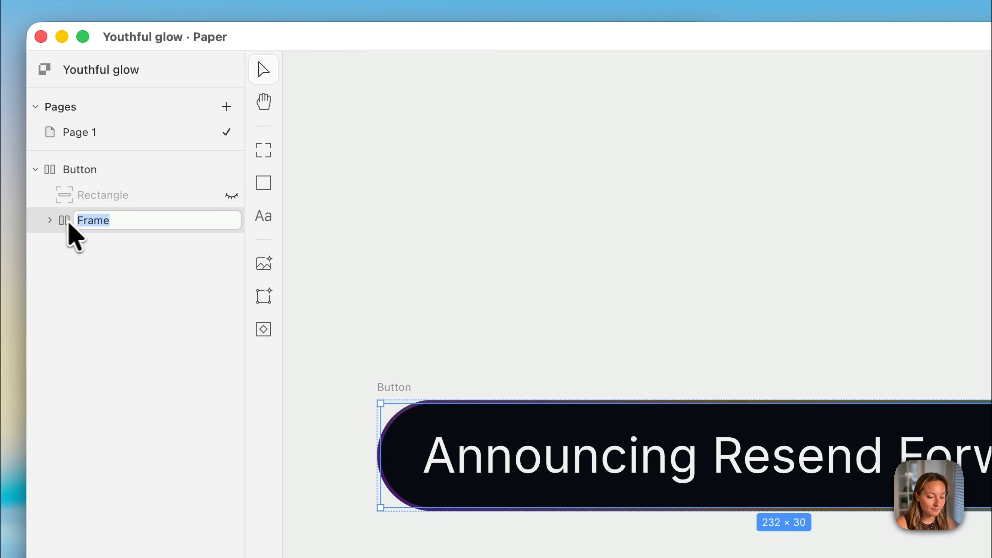
text(Content)
key(Return)
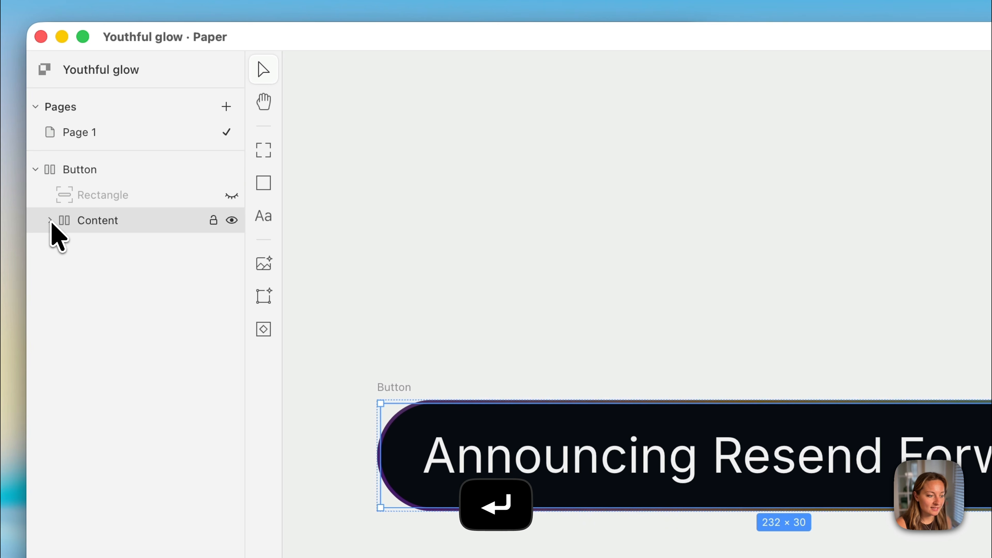
click(50, 220)
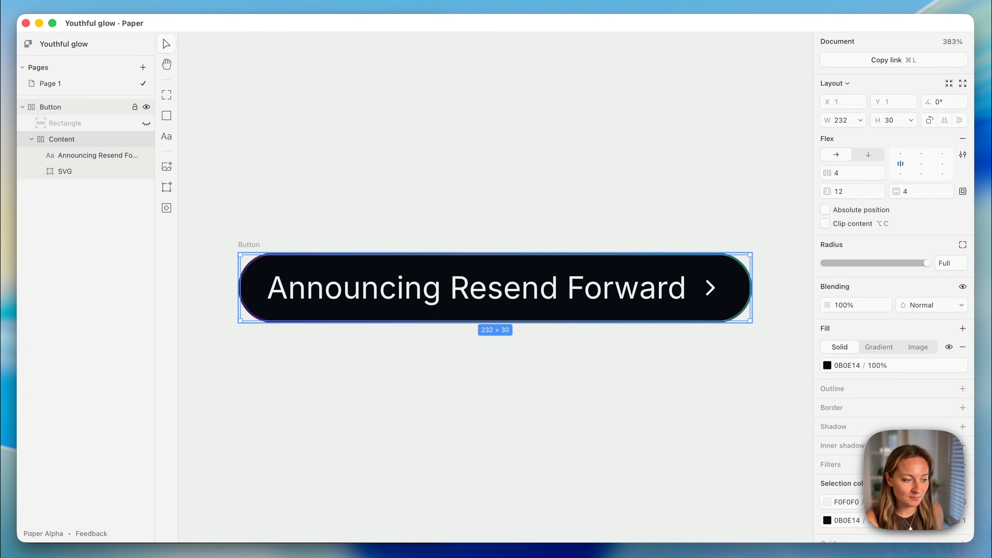
Step: Duplicate the Button frame below the original and rename the copy V1
click(83, 107)
drag(268, 270, 261, 489)
scroll(267, 491, down, 5)
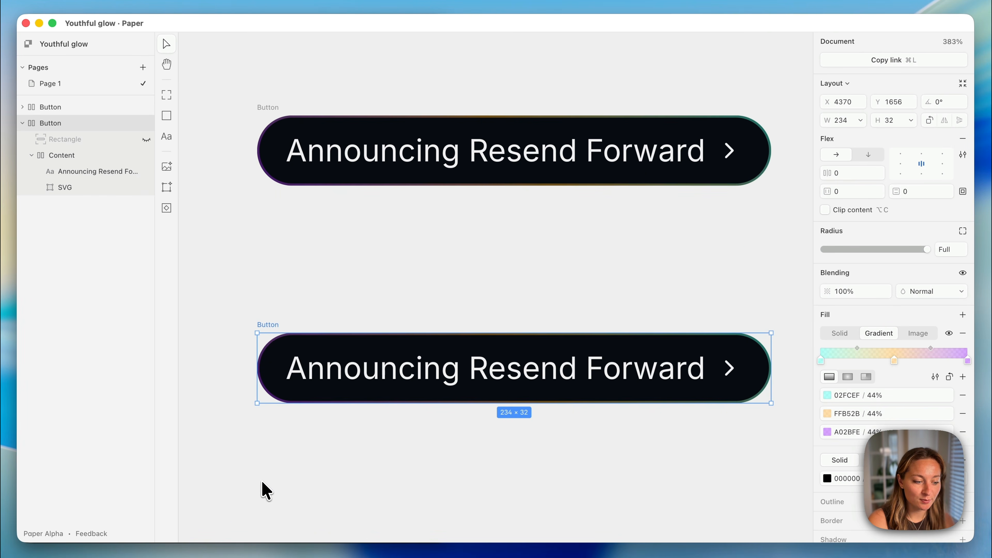
text(V1)
key(Return)
scroll(266, 332, down, 5)
scroll(314, 415, down, 5)
scroll(314, 414, left, 4)
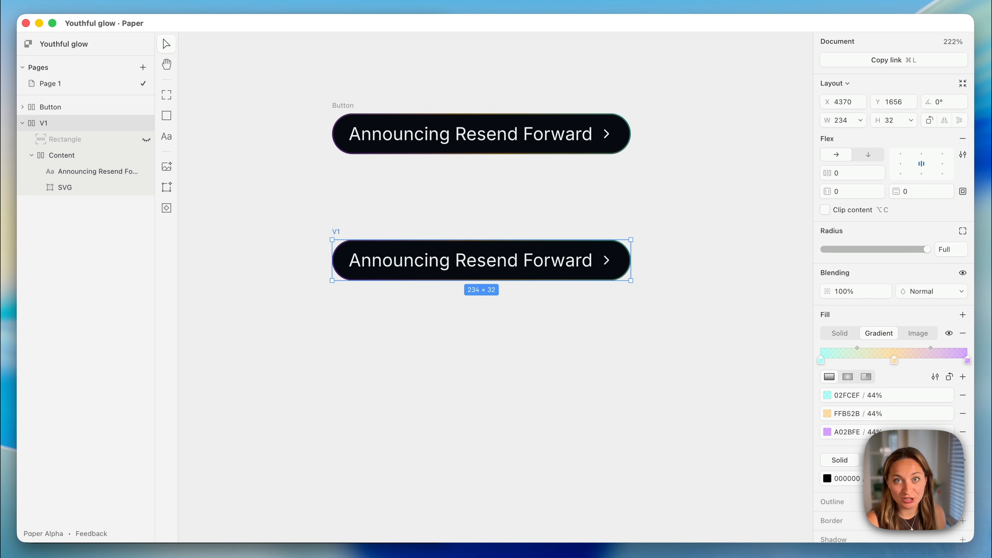
Step: Add a Pulsing Border shader and shrink it to about 226 × 96, placed below the V1 button
click(323, 419)
click(166, 209)
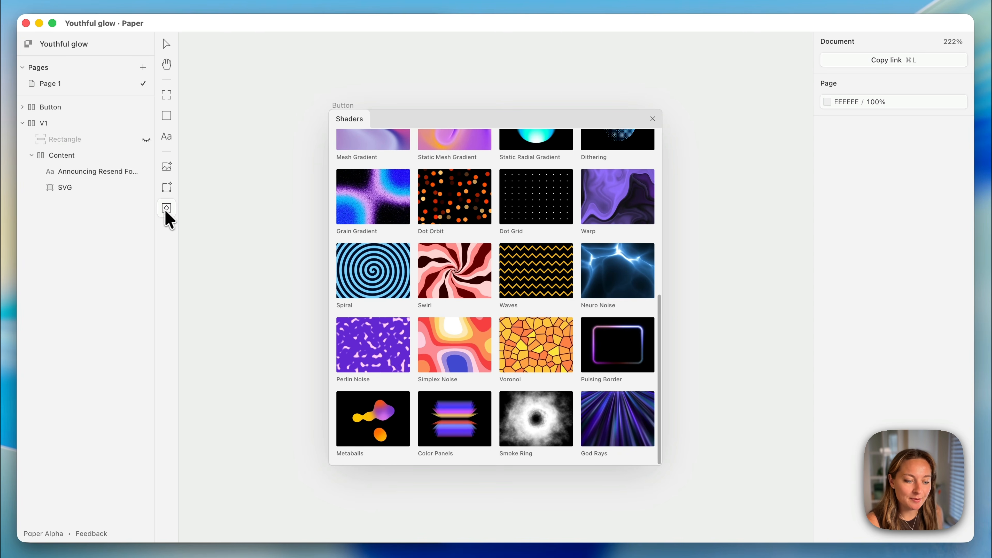
click(630, 337)
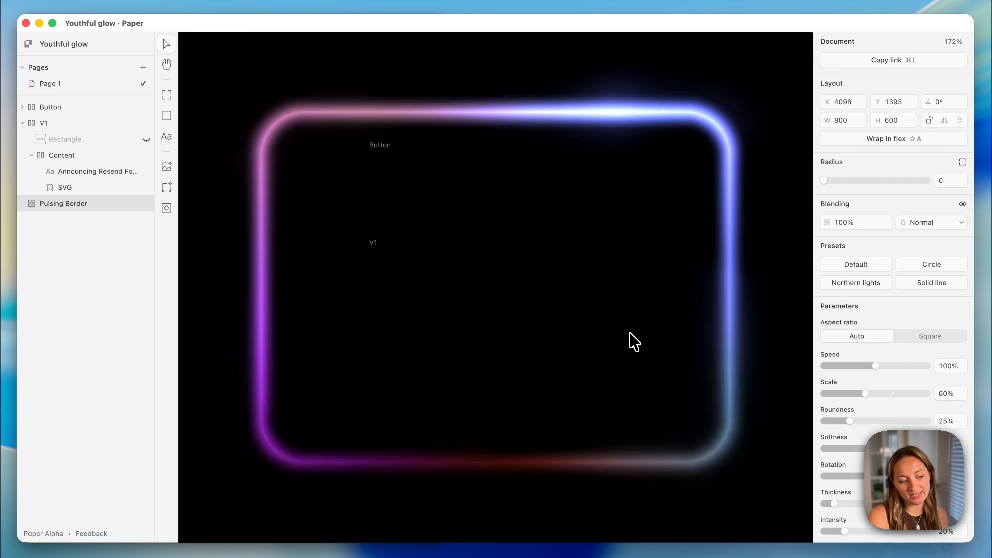
drag(785, 71, 373, 443)
drag(324, 466, 524, 354)
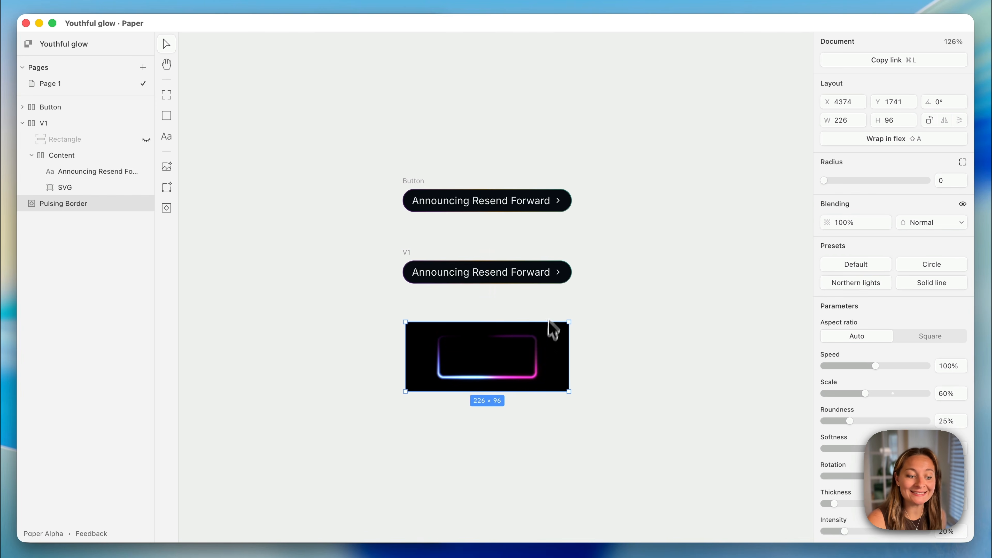
scroll(500, 356, up, 5)
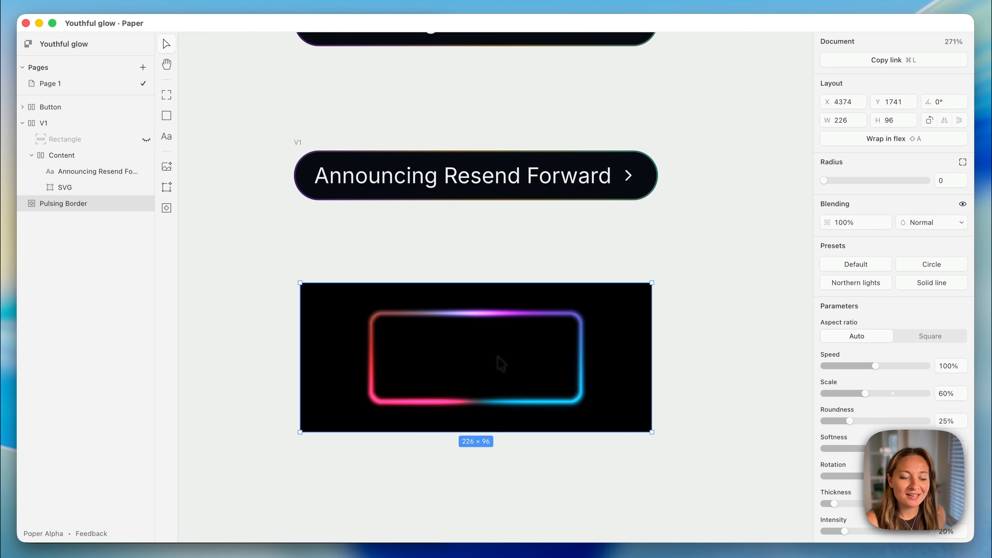
Step: Set the page background colour to black, 000000
click(784, 215)
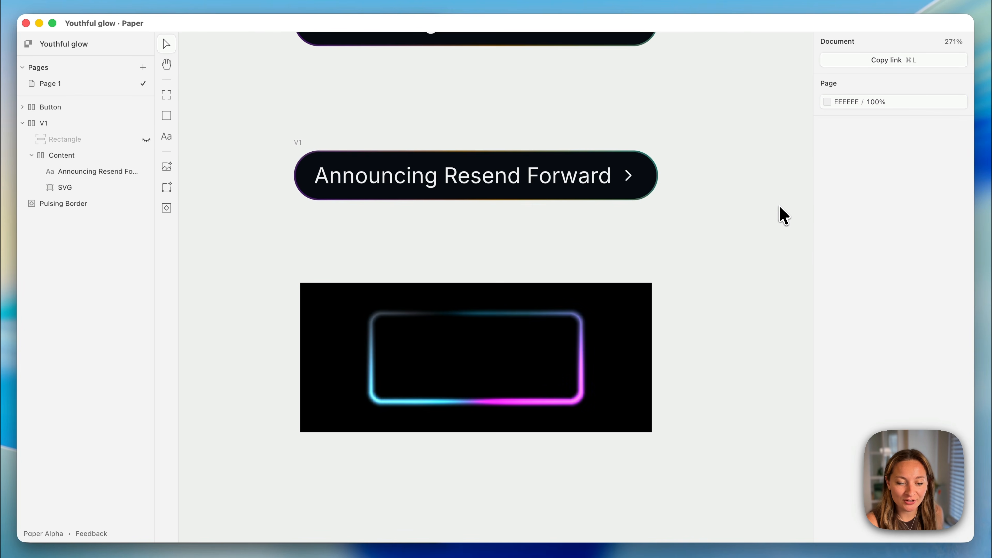
click(829, 103)
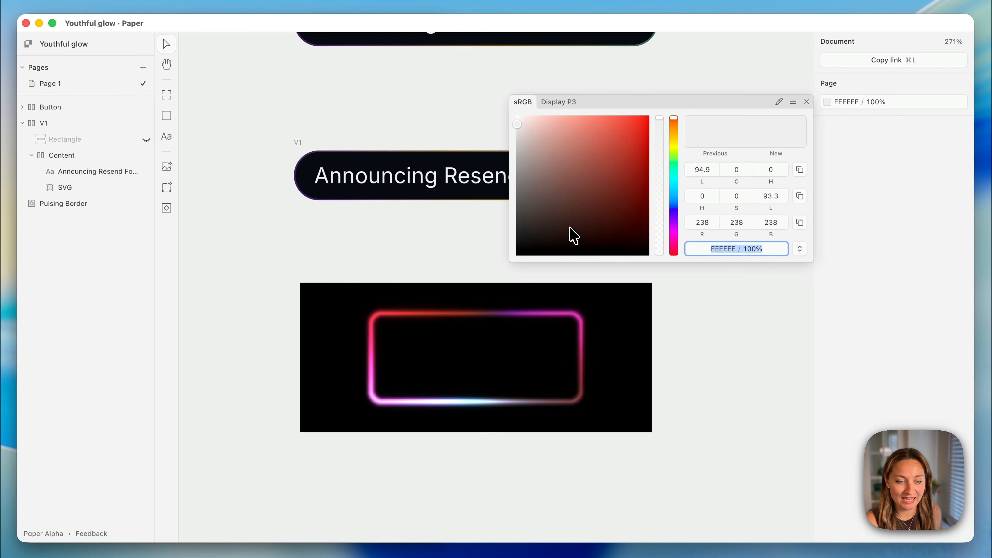
drag(574, 236, 498, 278)
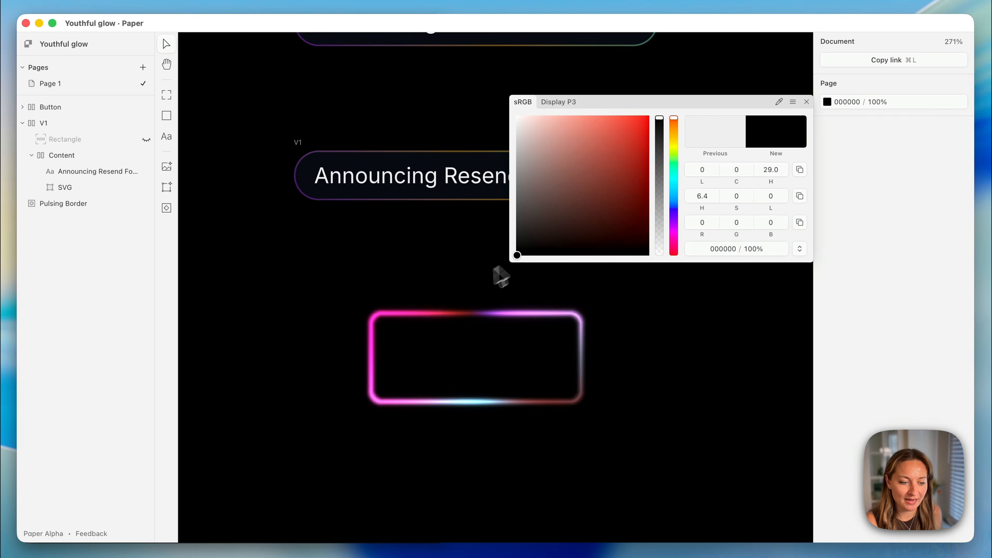
click(806, 102)
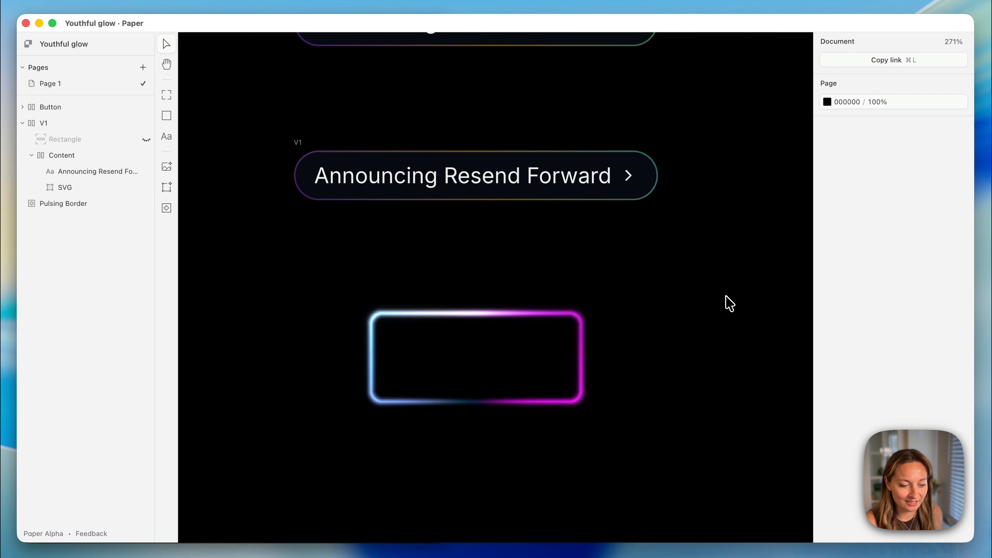
Step: Replace the Pulsing Border's foreground colours with ones sampled from the button, removing black and the duplicate 02FCEF
click(578, 354)
scroll(898, 392, down, 10)
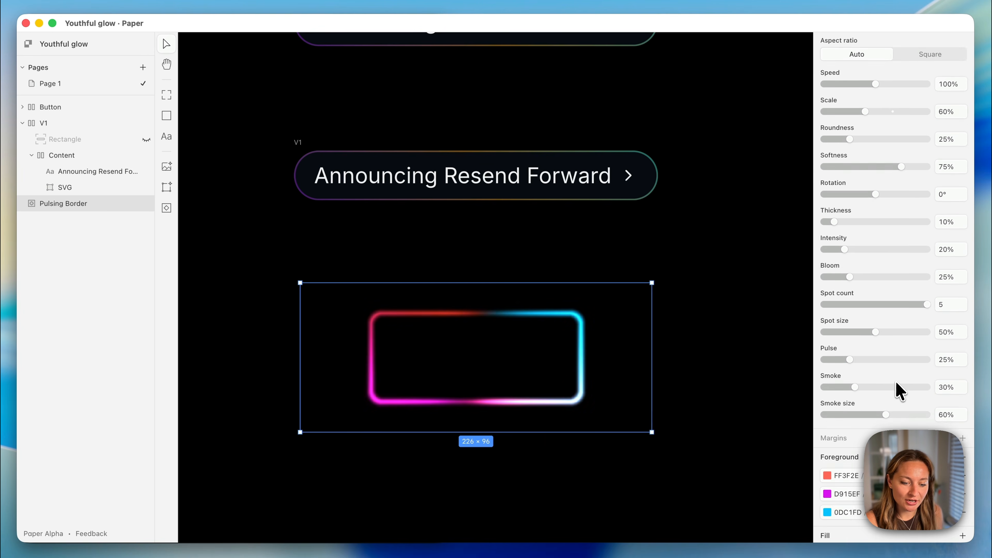
click(964, 443)
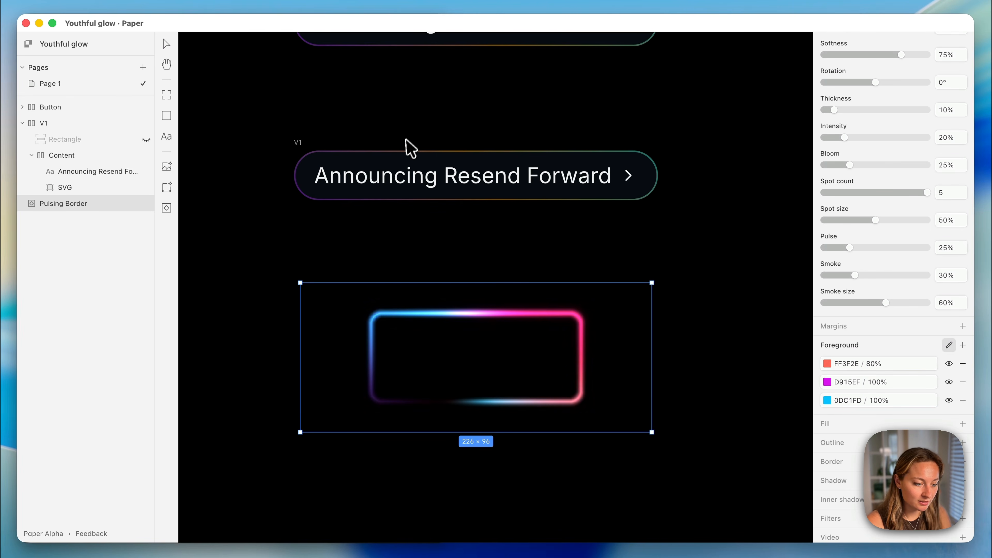
scroll(410, 146, up, 5)
click(406, 155)
scroll(439, 323, down, 5)
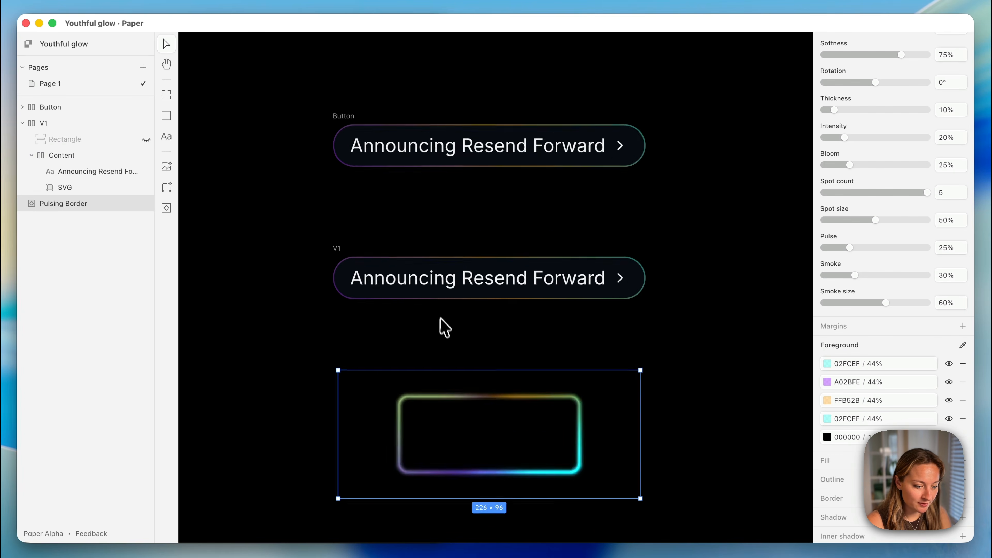
scroll(491, 459, up, 3)
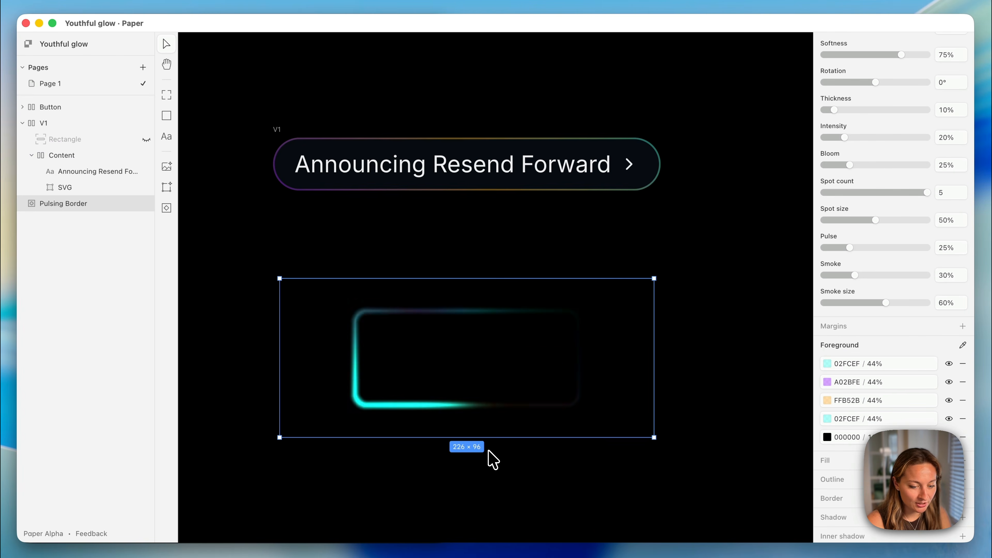
click(962, 437)
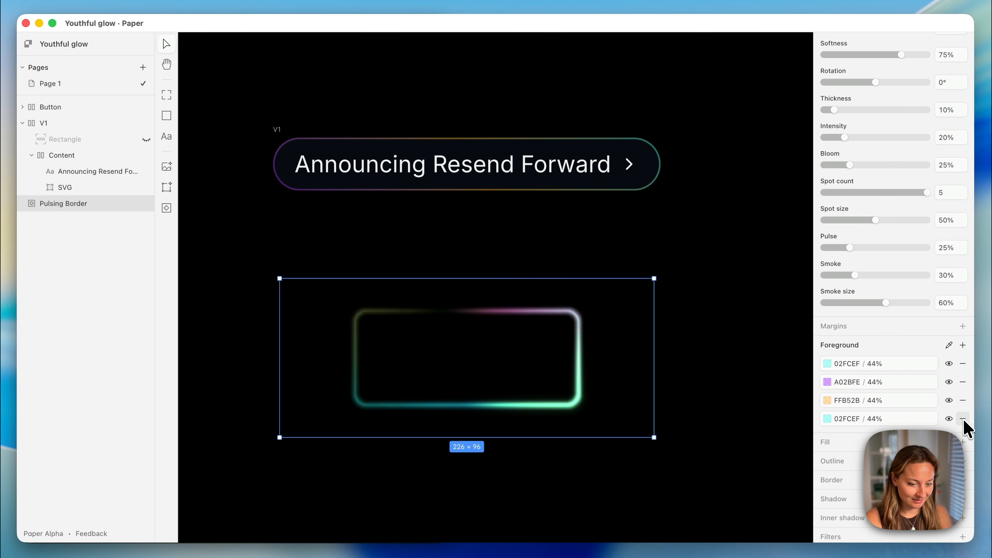
click(963, 418)
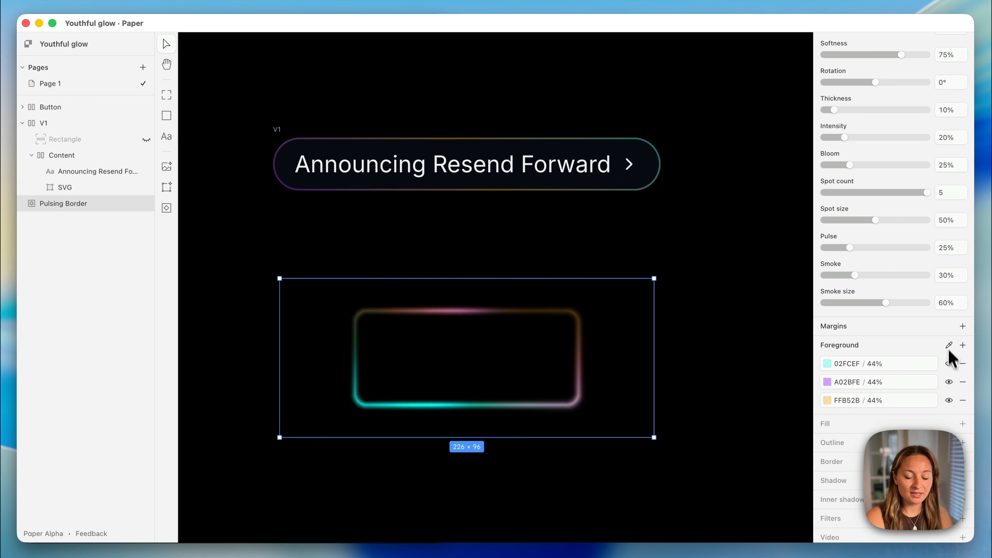
Step: Set the Pulsing Border's scale and roundness to 100% and its corner radius to Full
scroll(951, 346, up, 10)
scroll(948, 337, down, 5)
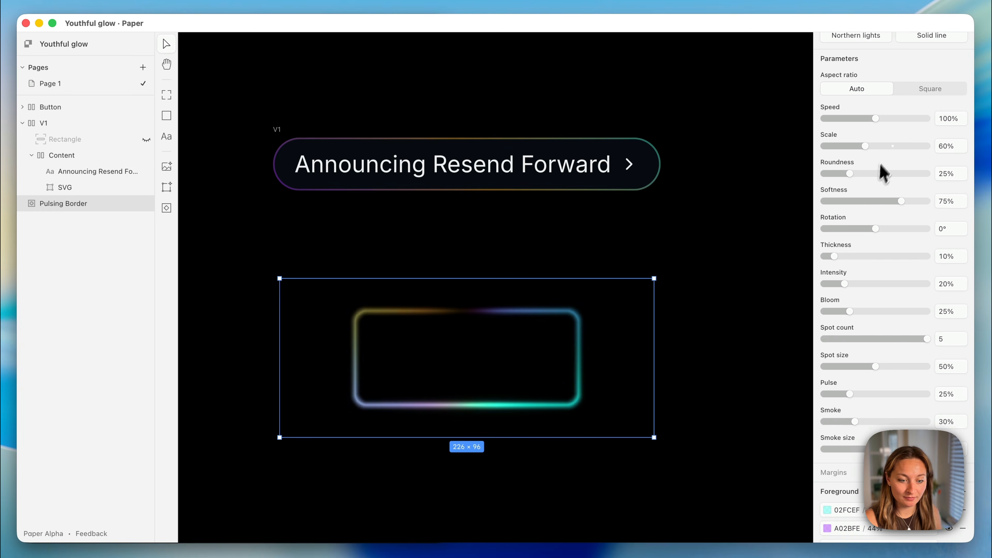
click(893, 146)
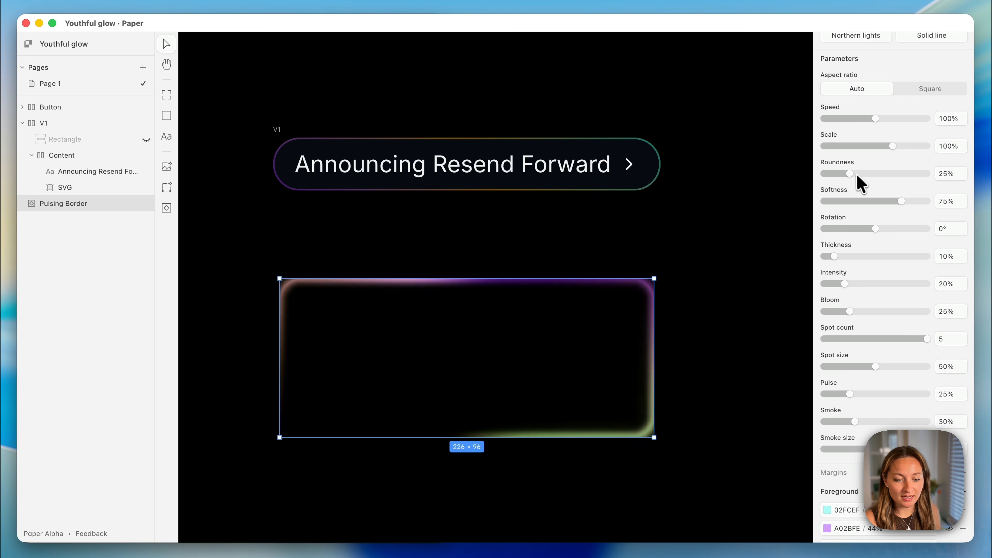
drag(852, 176, 957, 182)
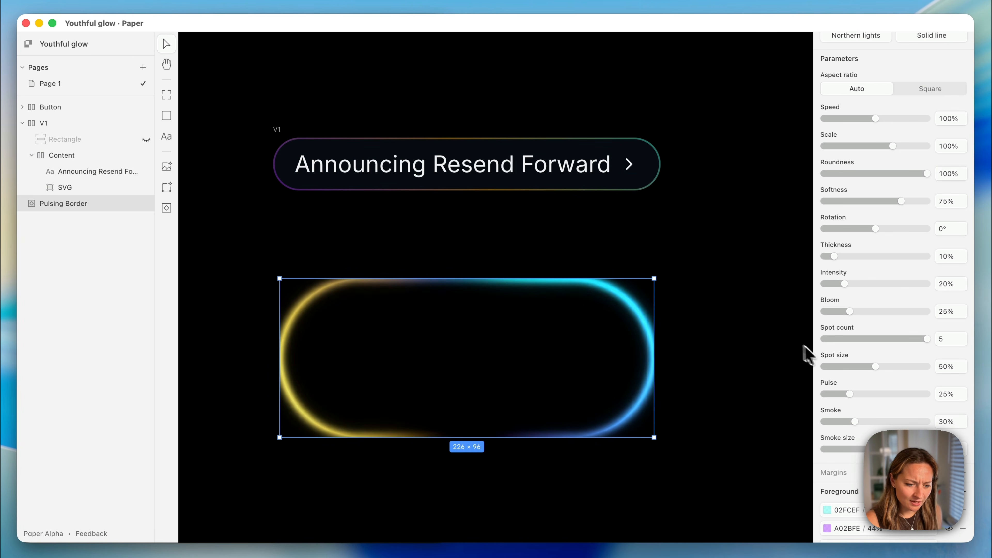
scroll(840, 202, up, 5)
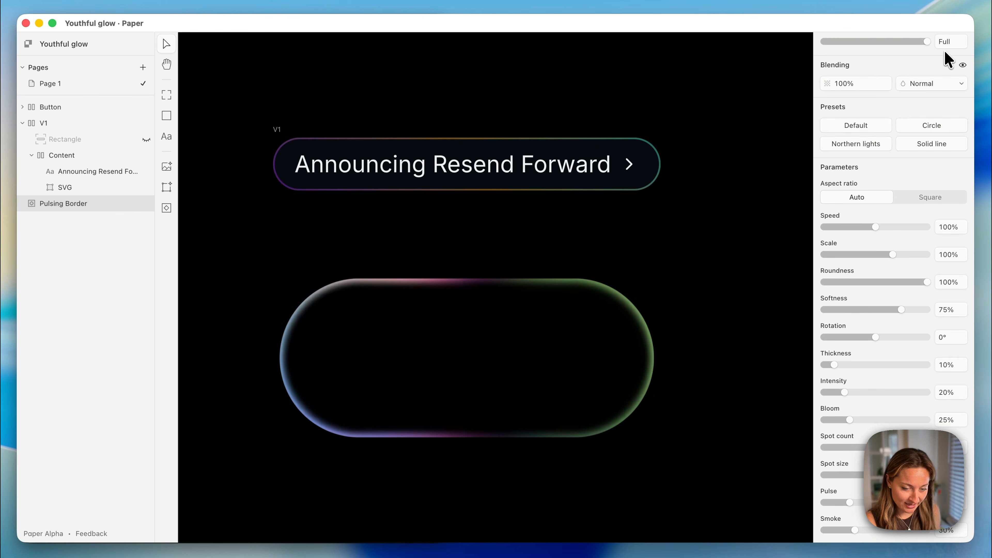
scroll(949, 55, up, 3)
scroll(881, 284, down, 6)
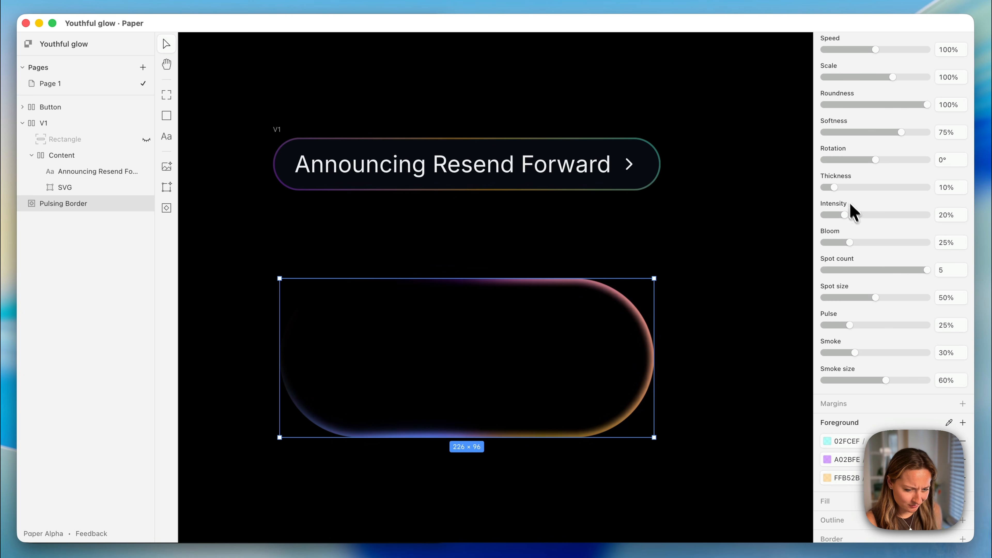
Step: Set the Pulsing Border's thickness to 38% and its softness to 54%
drag(838, 188, 869, 188)
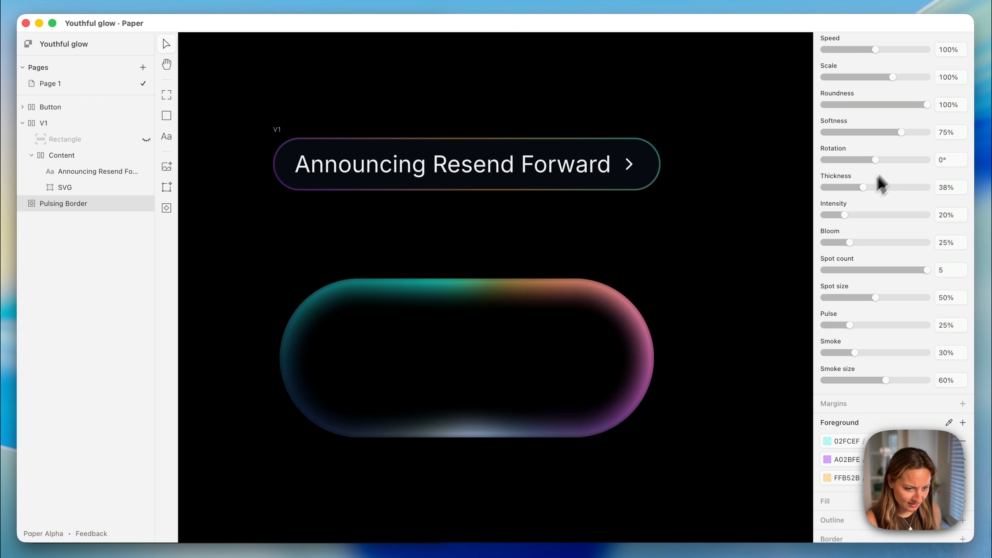
drag(903, 132, 881, 135)
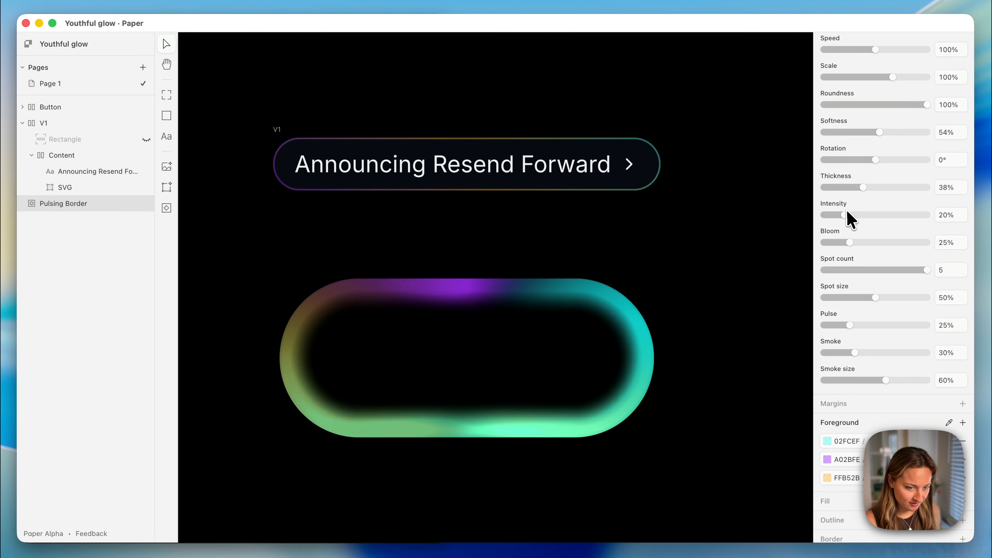
Step: Set the Pulsing Border's intensity to 33% and its spot size to 48%
mouse_move(847, 215)
mouse_down()
mouse_move(876, 215)
mouse_move(842, 215)
mouse_move(858, 216)
mouse_up()
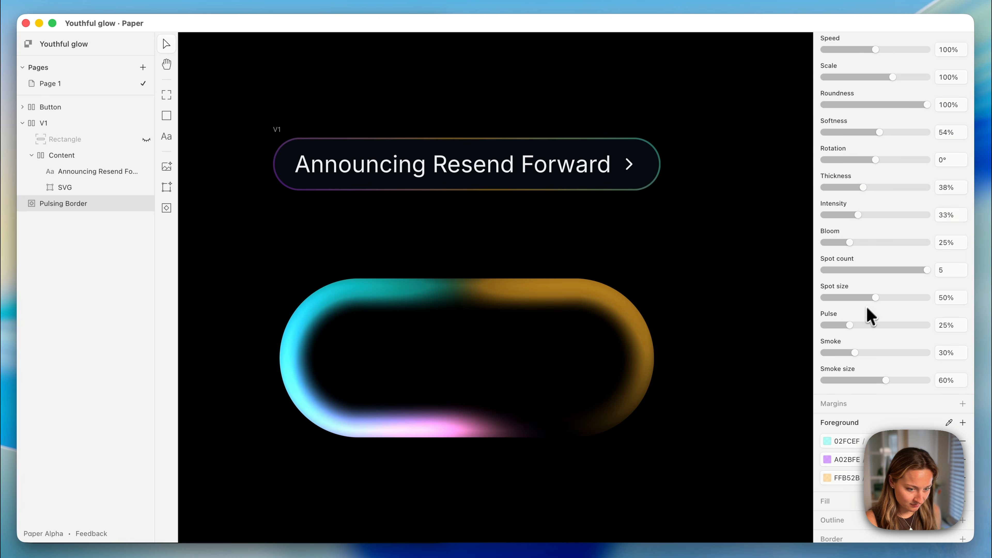
mouse_move(876, 298)
mouse_down()
mouse_move(861, 299)
mouse_move(882, 299)
mouse_move(872, 298)
mouse_up()
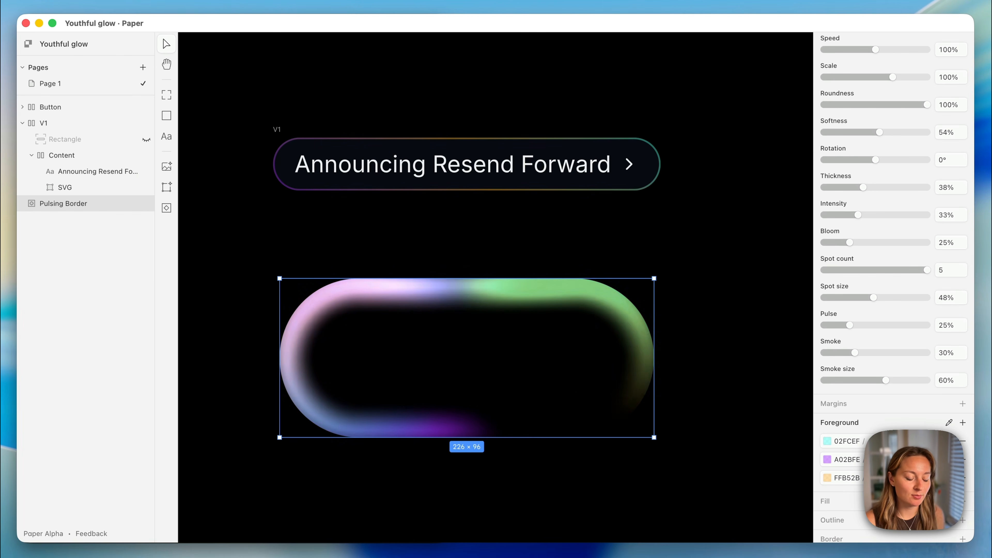
click(705, 286)
click(643, 330)
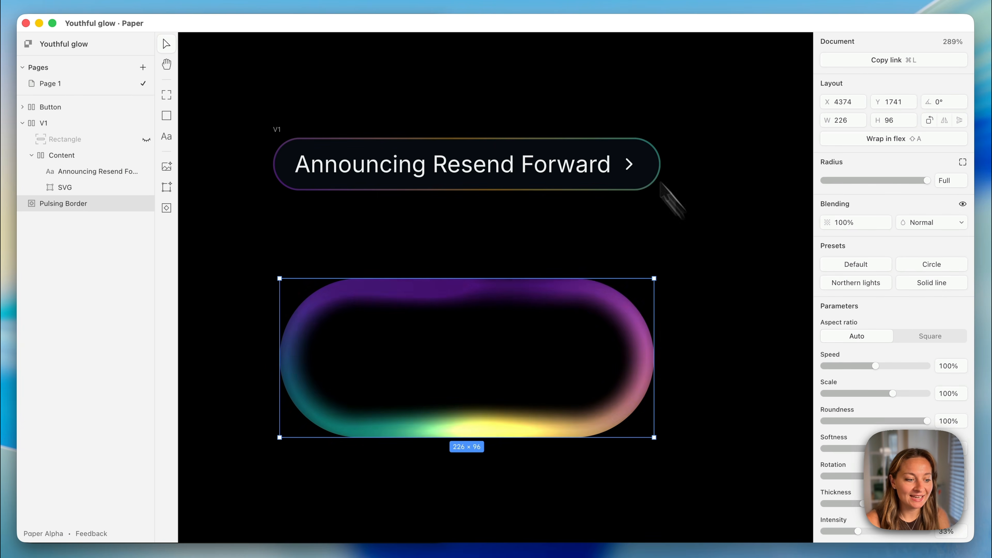
Step: Remove the gradient fill from the V1 button frame, keeping its solid black fill, and move the Pulsing Border into V1
click(278, 130)
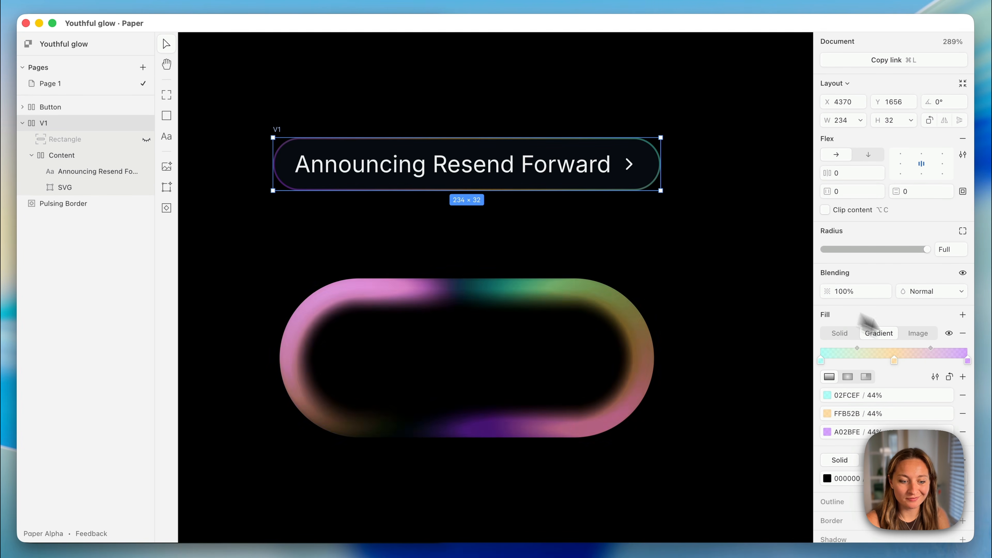
click(965, 332)
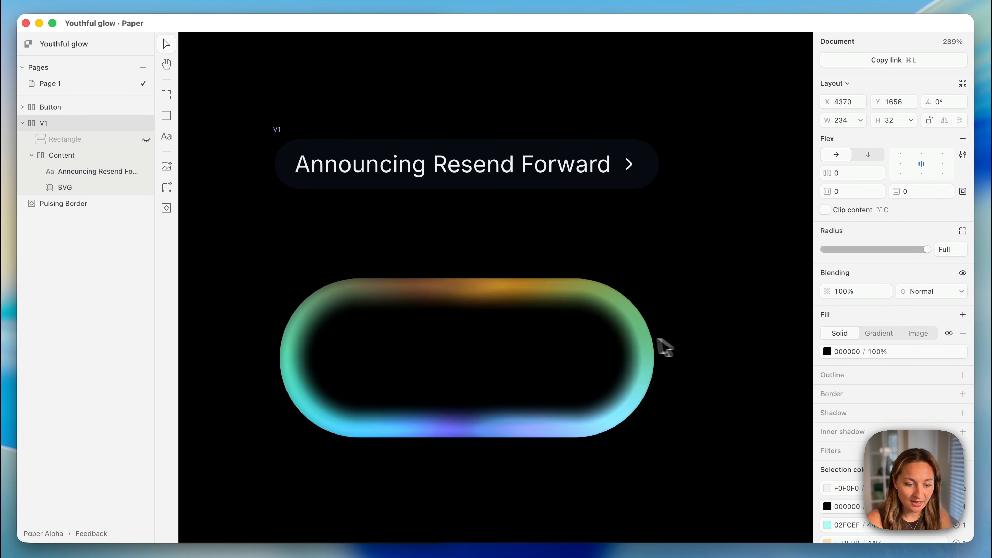
drag(640, 354, 639, 136)
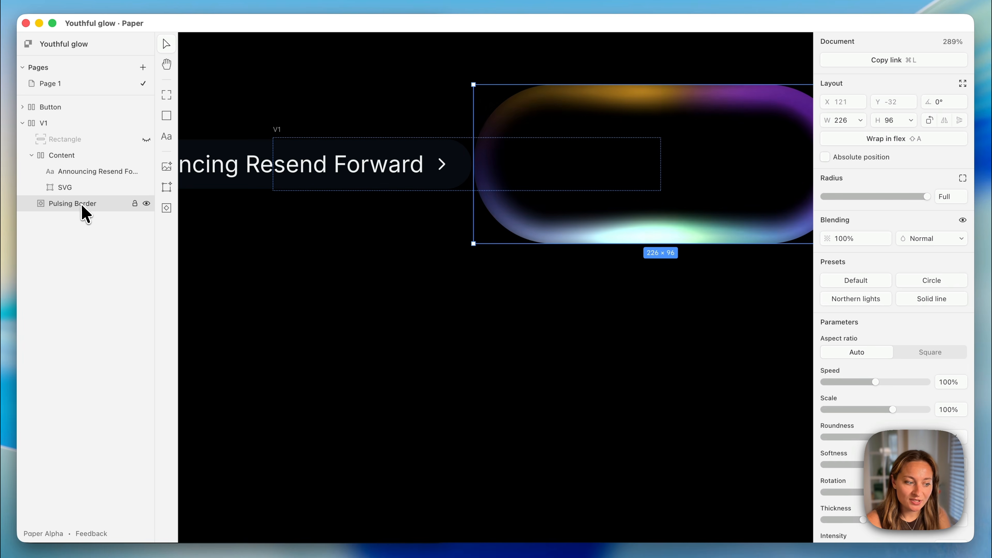
Step: Position the Pulsing Border absolutely and pin it Left + Right and Top + Bottom at 0, 0, filling the V1 frame
click(830, 158)
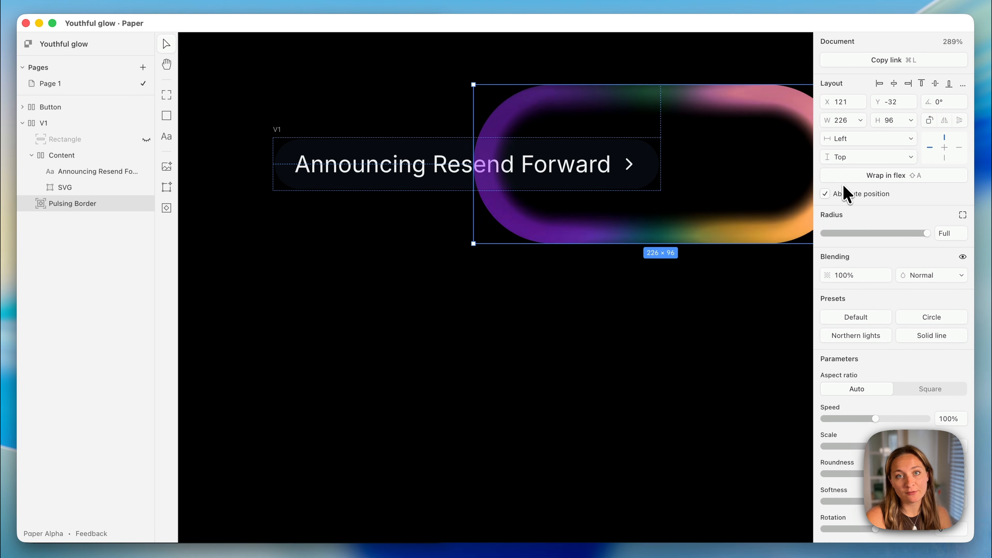
click(860, 139)
click(856, 156)
click(898, 157)
click(900, 159)
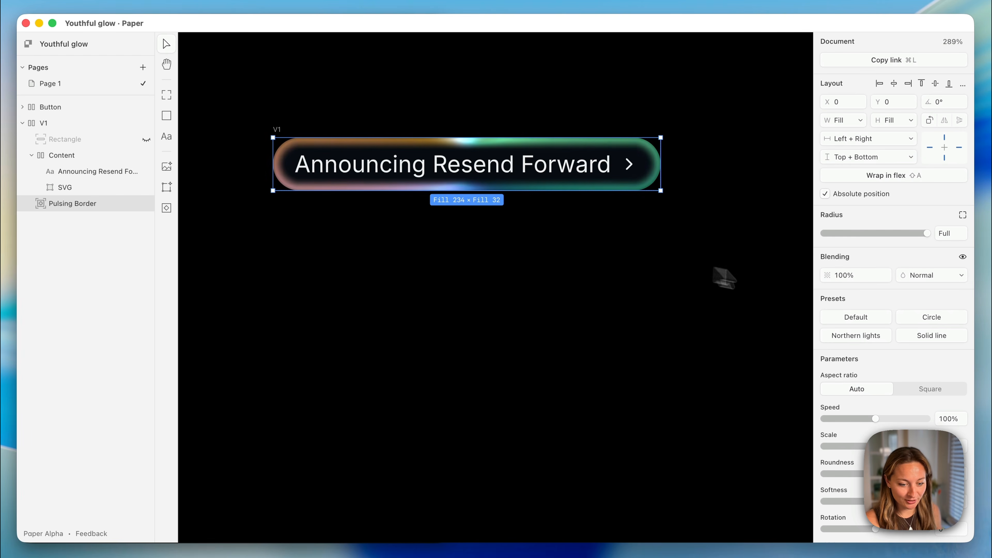
Step: Set the Pulsing Border's thickness to 40% and reorder it behind the Content layer in V1
scroll(833, 361, down, 5)
scroll(856, 410, down, 1)
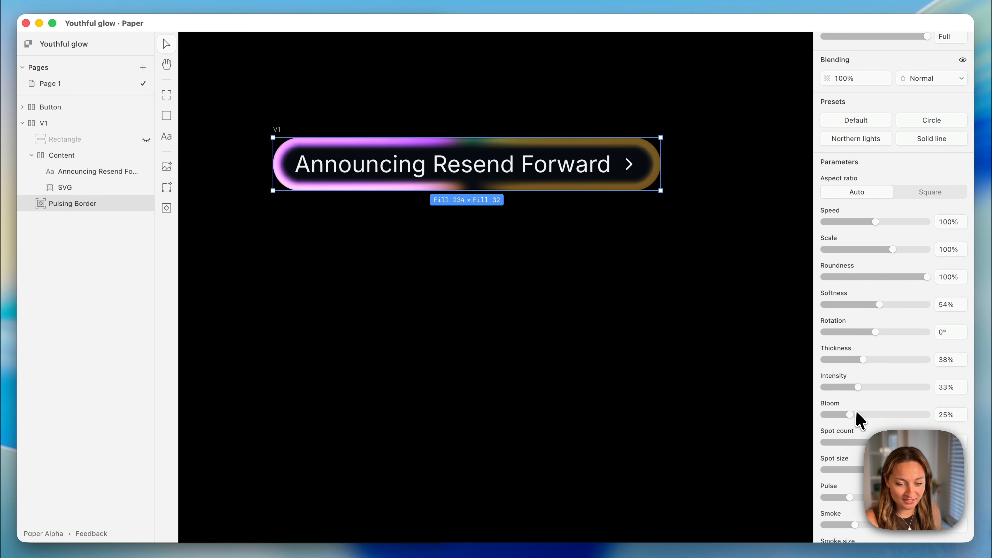
mouse_move(864, 359)
mouse_down()
mouse_move(838, 359)
mouse_move(851, 360)
mouse_up()
drag(866, 361, 867, 361)
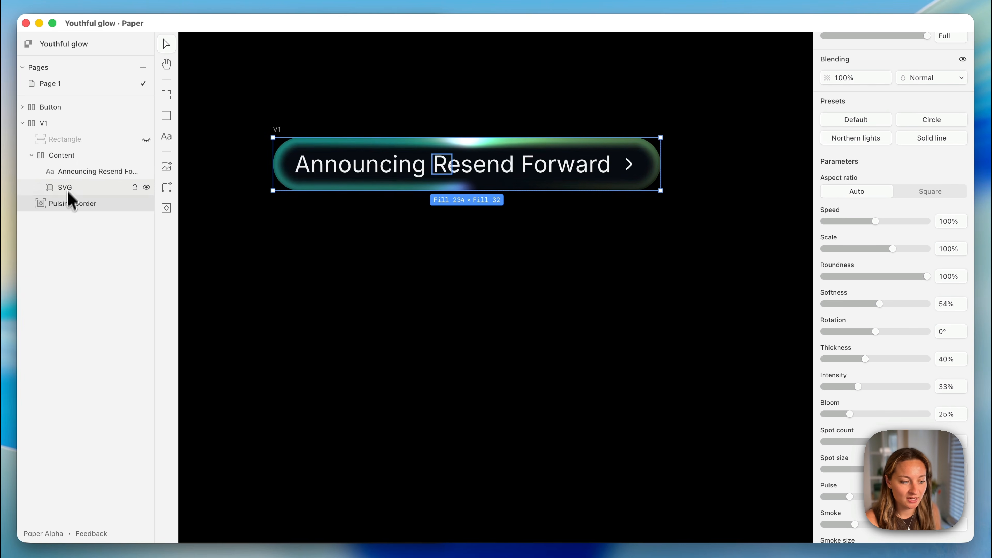
drag(63, 206, 55, 155)
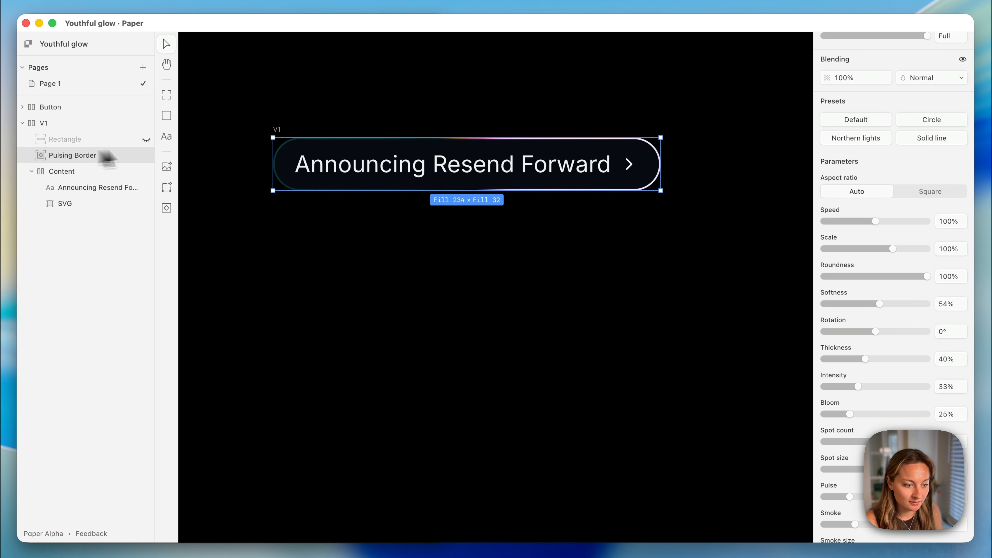
Step: Move the V1 button up close beneath the original Button, keeping the two horizontally aligned for comparison
scroll(266, 145, up, 10)
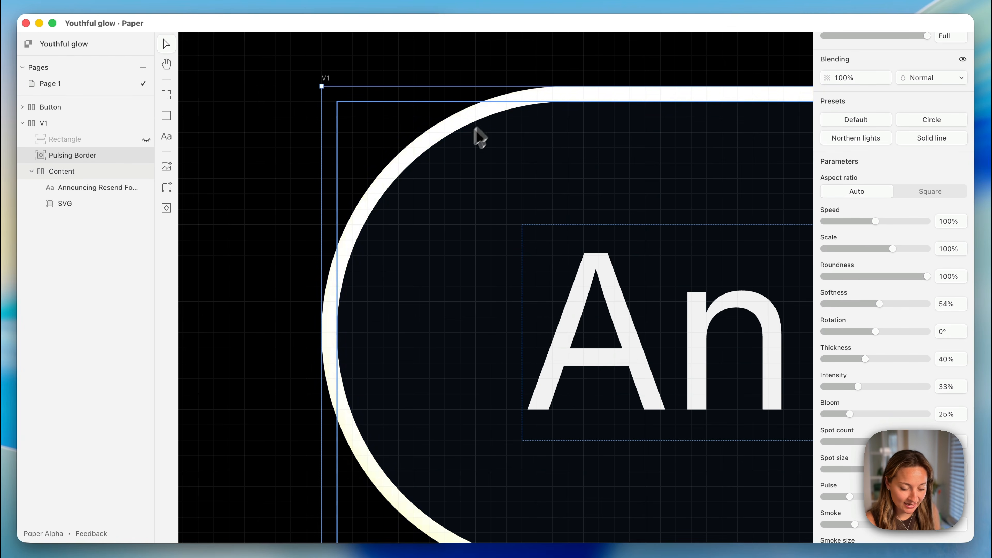
scroll(450, 195, down, 10)
scroll(616, 341, down, 8)
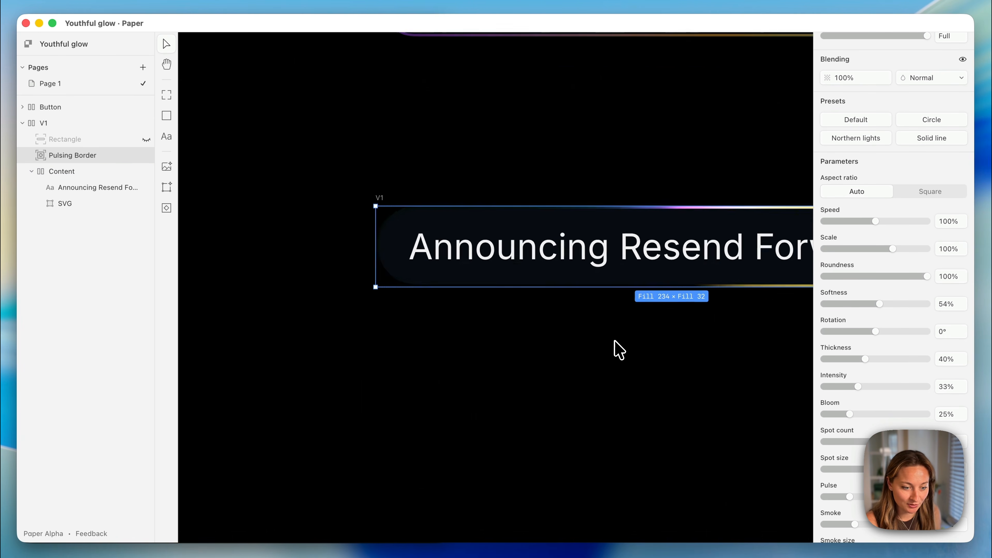
scroll(641, 353, right, 3)
click(659, 362)
scroll(660, 362, up, 2)
scroll(665, 372, up, 3)
scroll(664, 371, right, 2)
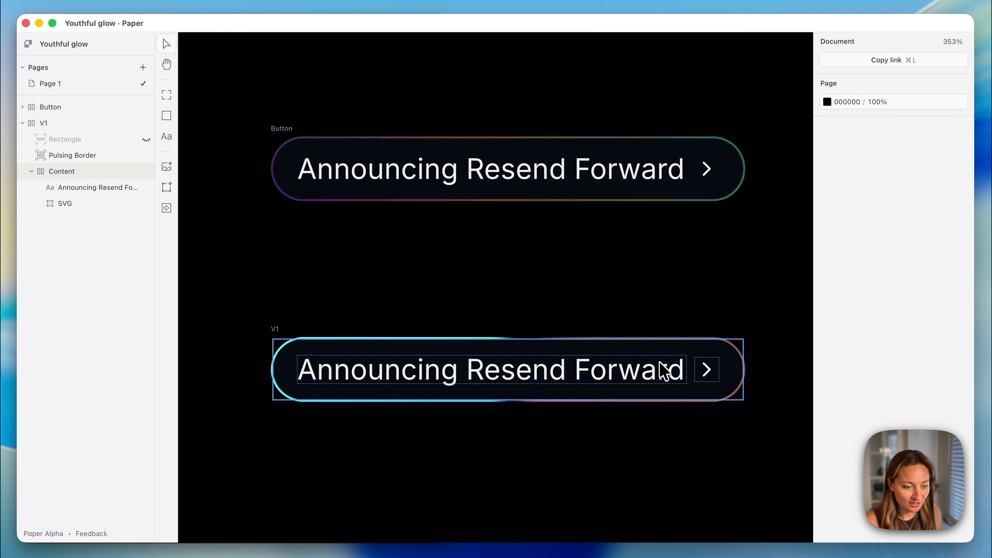
drag(278, 337, 281, 231)
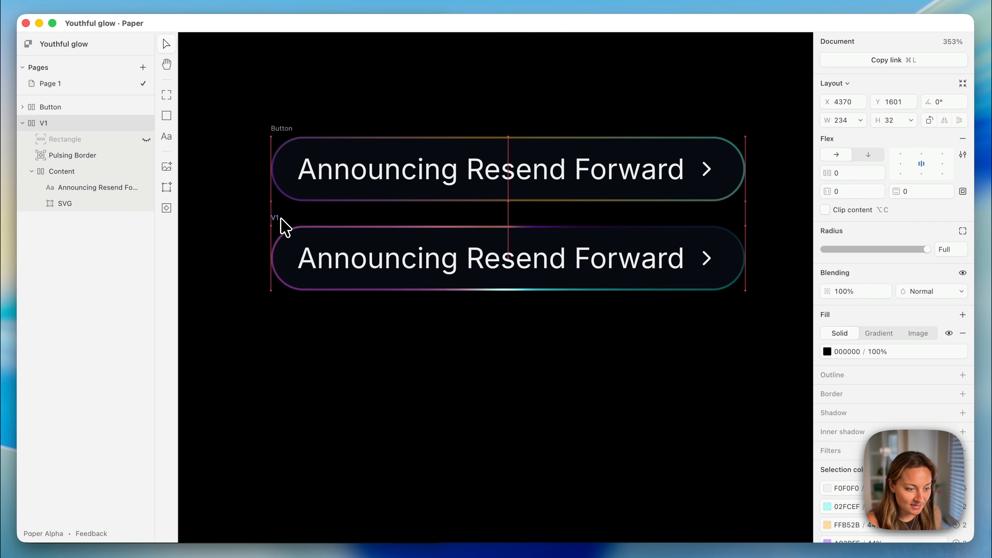
click(410, 376)
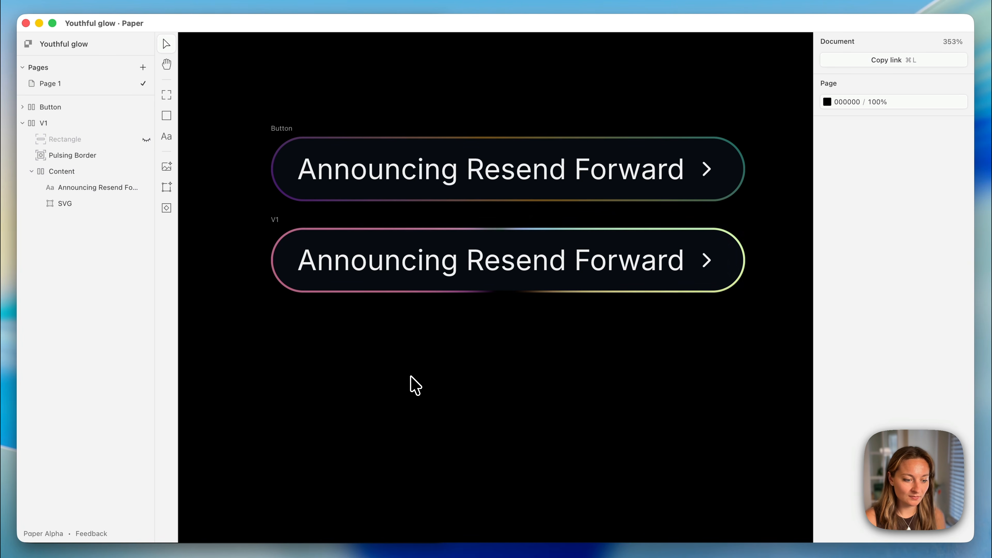